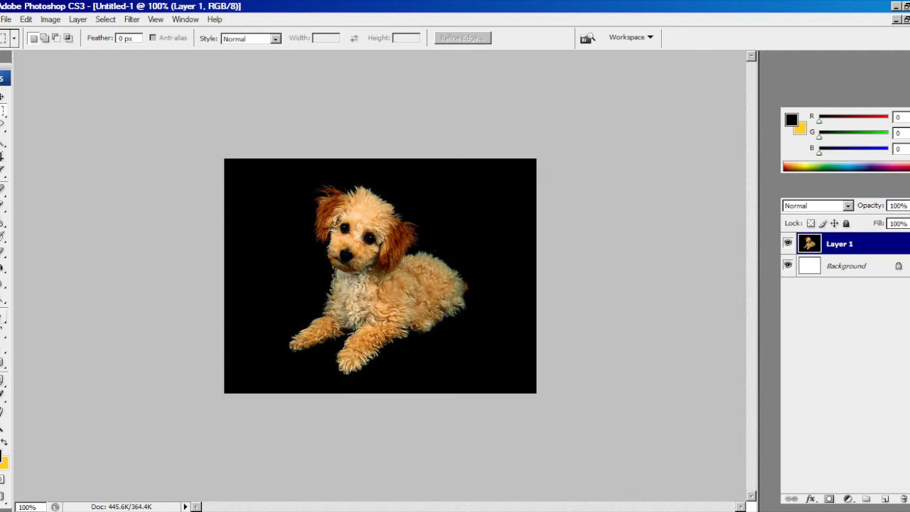
Trace the ragged fur edge from just below the dog's chin down its chest with the Pen tool in straight anchor segments
left_click(2, 316)
scroll(288, 201, "up", 10)
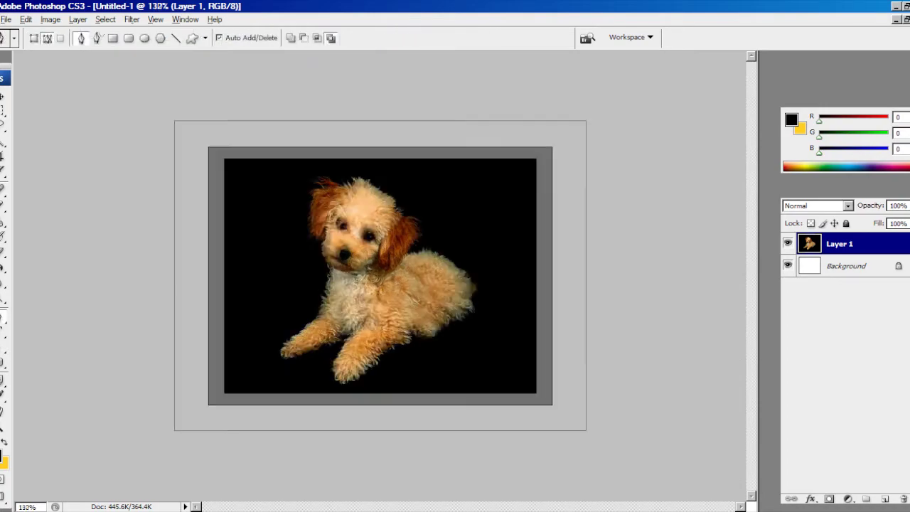
scroll(216, 142, "up", 3)
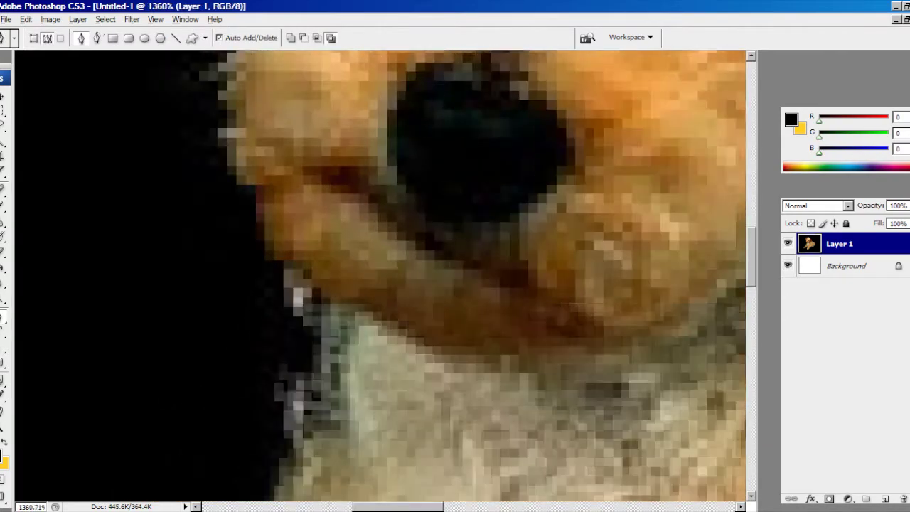
left_click(287, 262)
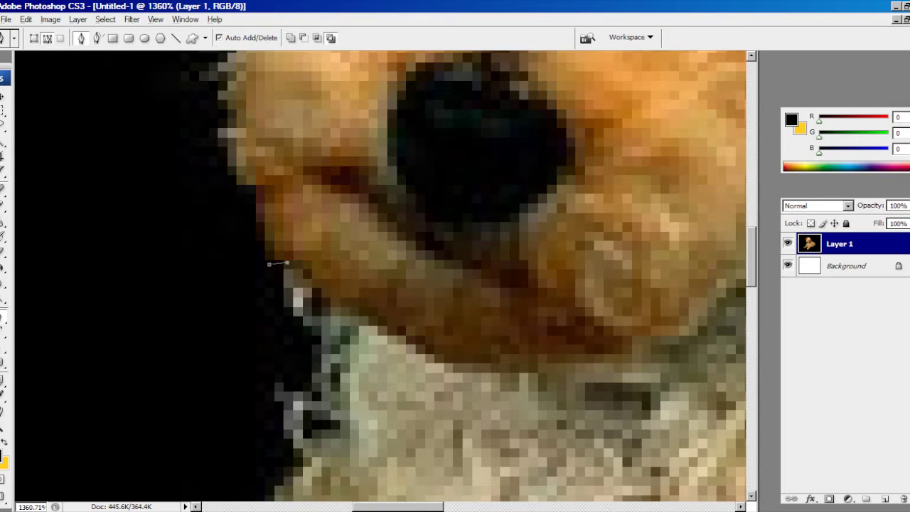
left_click_drag(283, 318, 291, 318)
left_click(323, 339)
left_click(312, 347)
left_click(310, 391)
left_click(277, 388)
left_click(275, 398)
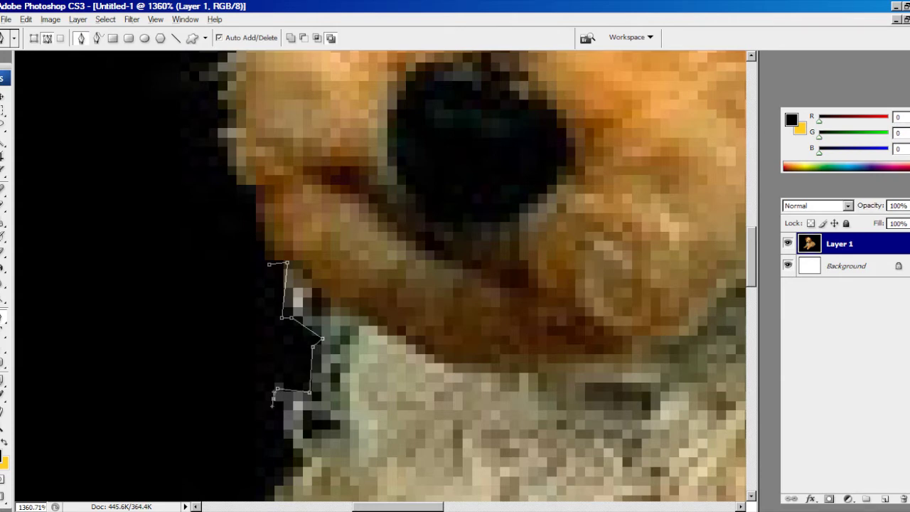
left_click(284, 405)
left_click(283, 427)
left_click(297, 455)
scroll(297, 456, "down", 1)
left_click(303, 407)
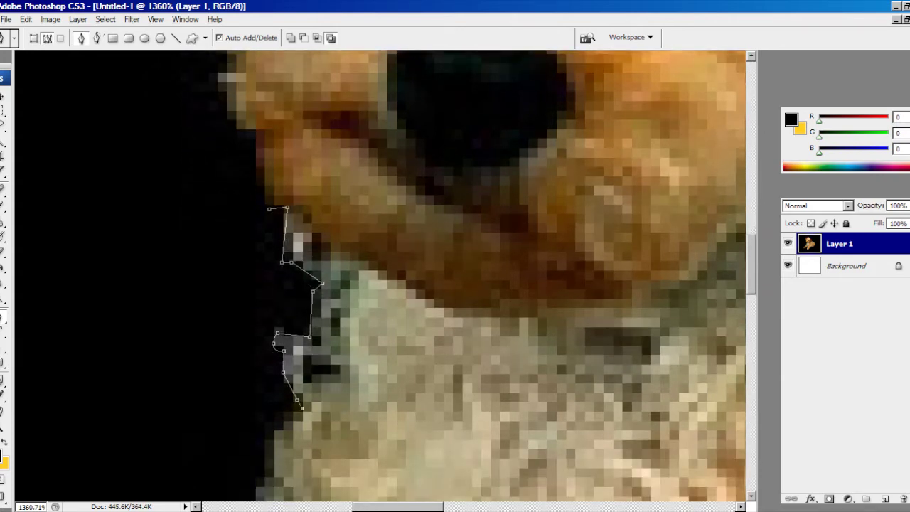
left_click(262, 445)
scroll(261, 446, "down", 4)
left_click(262, 351)
left_click(286, 389)
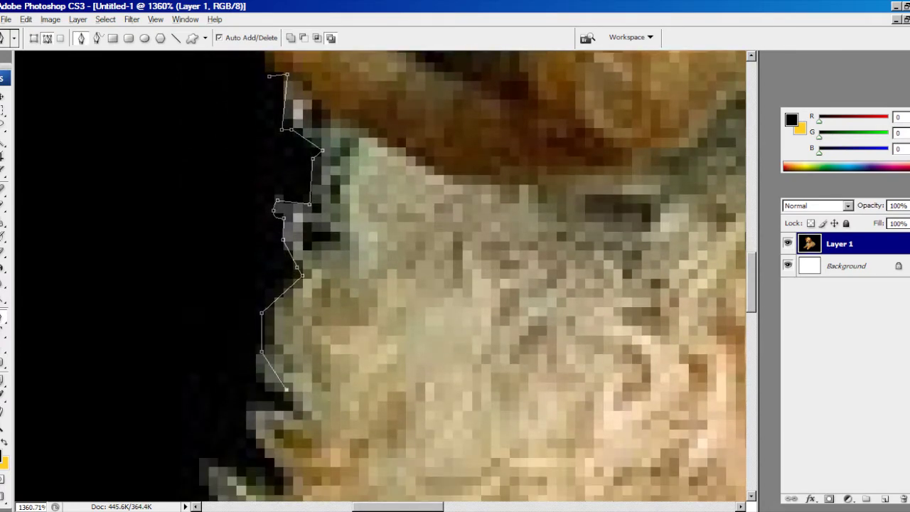
Close the path across the chest fur and convert it to a new anti-aliased selection with a 0-pixel feather radius
left_click(391, 206)
left_click(269, 64)
left_click(269, 66)
right_click(322, 258)
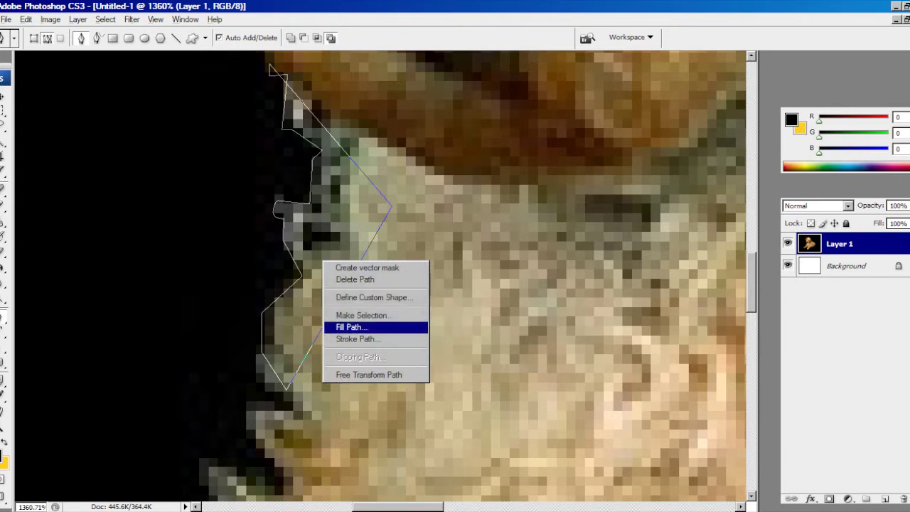
left_click(344, 314)
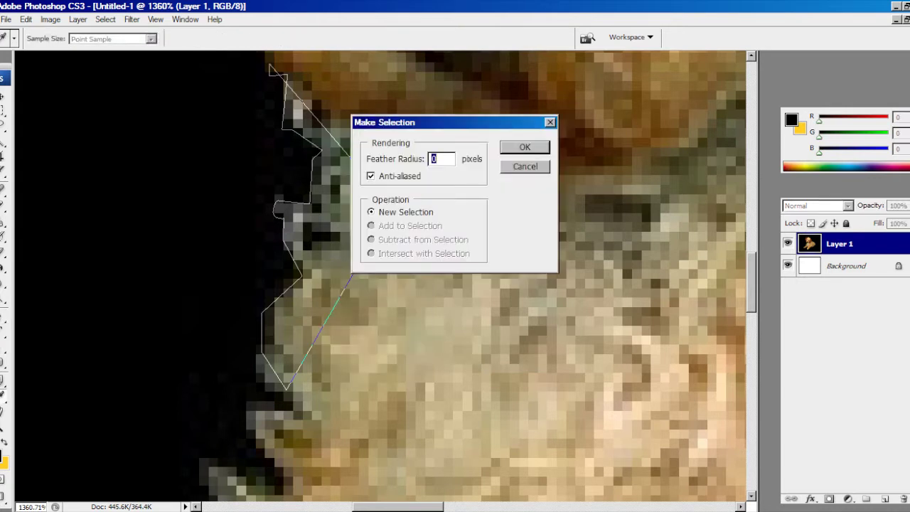
key("Return")
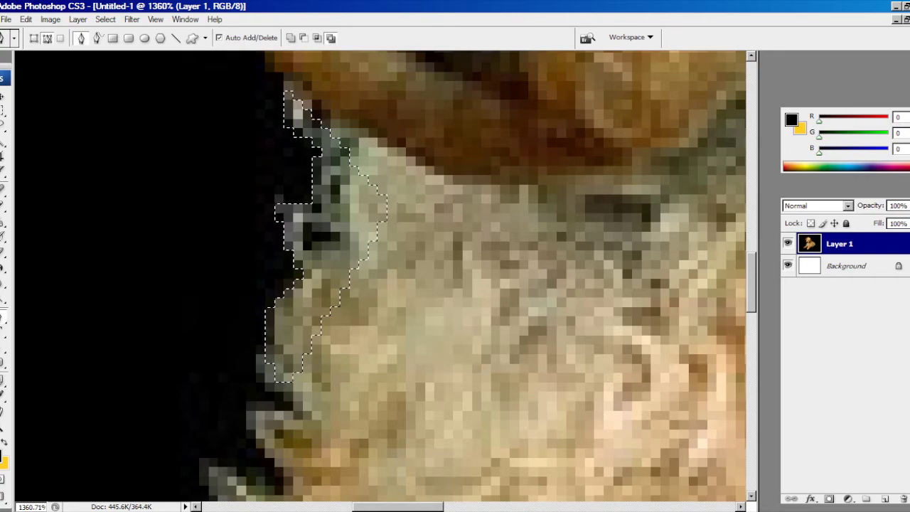
Discard the selection of the chest fur edge with the Rectangular Marquee tool
scroll(380, 276, "down", 8)
scroll(384, 277, "down", 2)
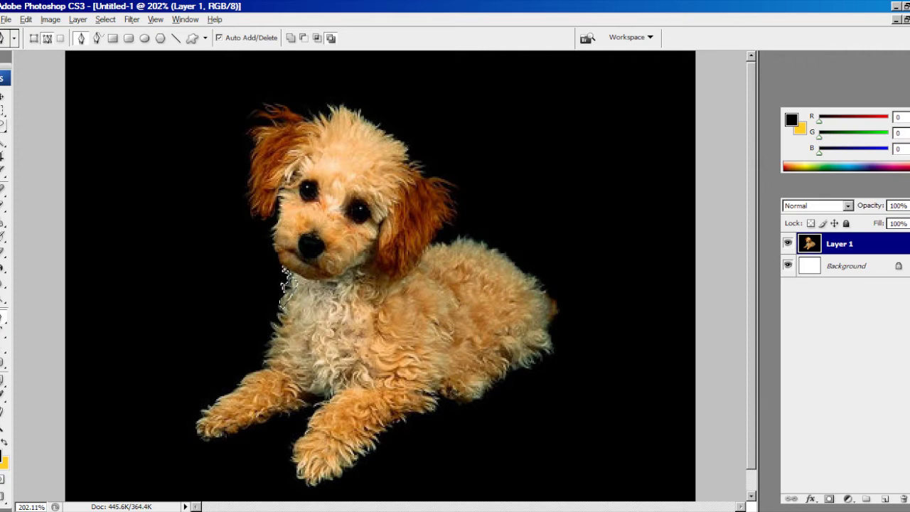
left_click(3, 110)
left_click(94, 106)
scroll(142, 116, "down", 1)
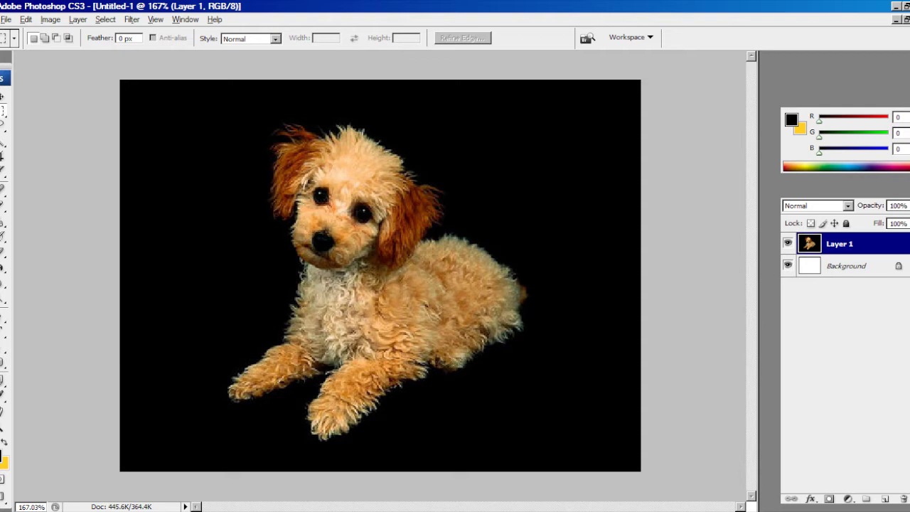
Select the black background by Color Range with sampled colors at minimum fuzziness and delete it from Layer 1
key("v")
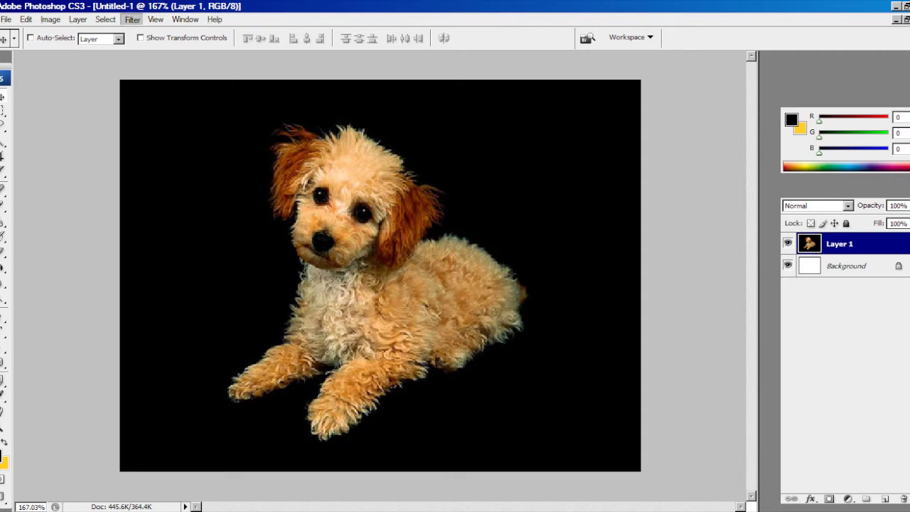
left_click(131, 19)
mouse_move(105, 19)
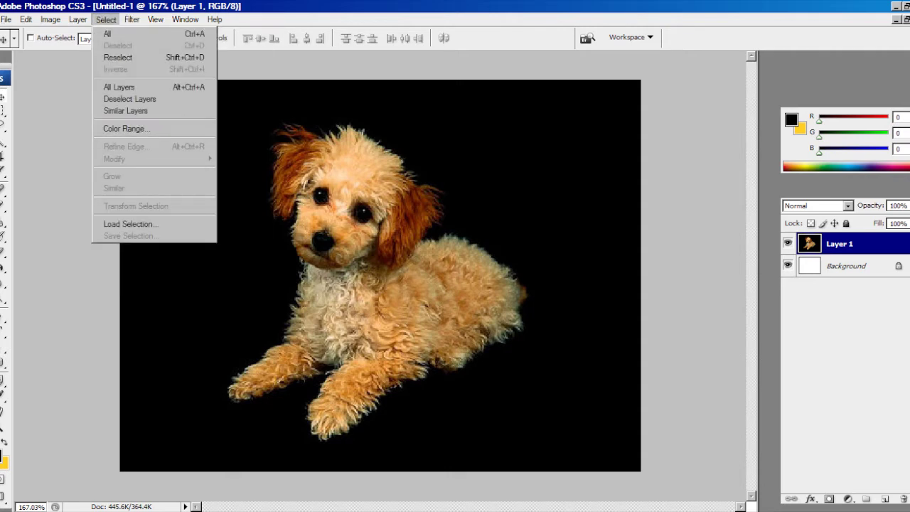
left_click(126, 128)
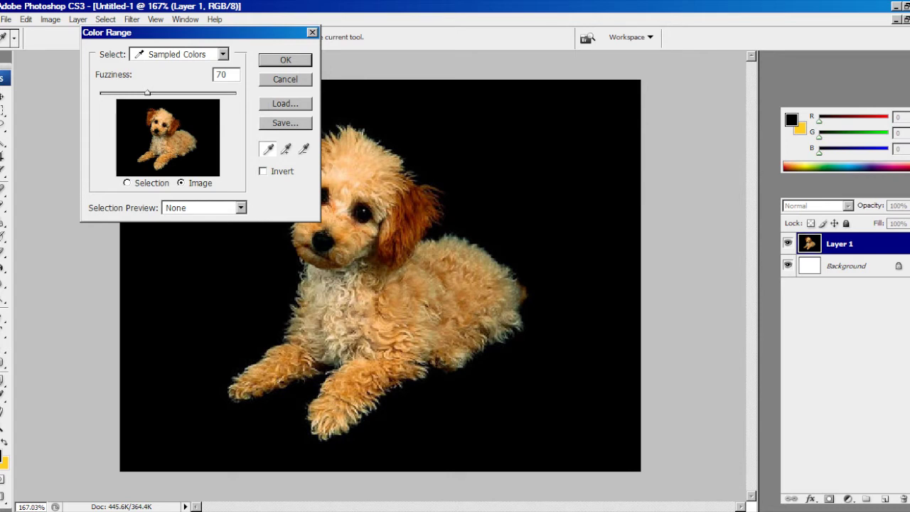
left_click_drag(147, 93, 100, 93)
left_click(285, 60)
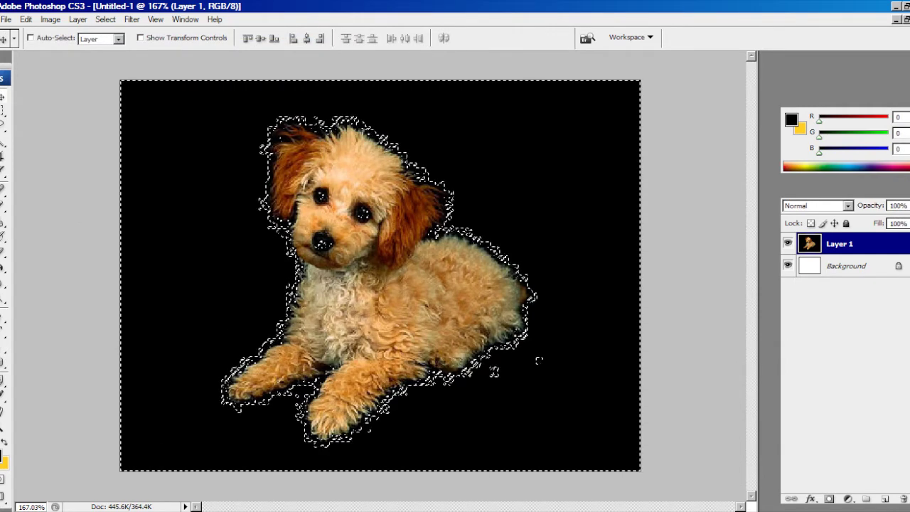
key("Delete")
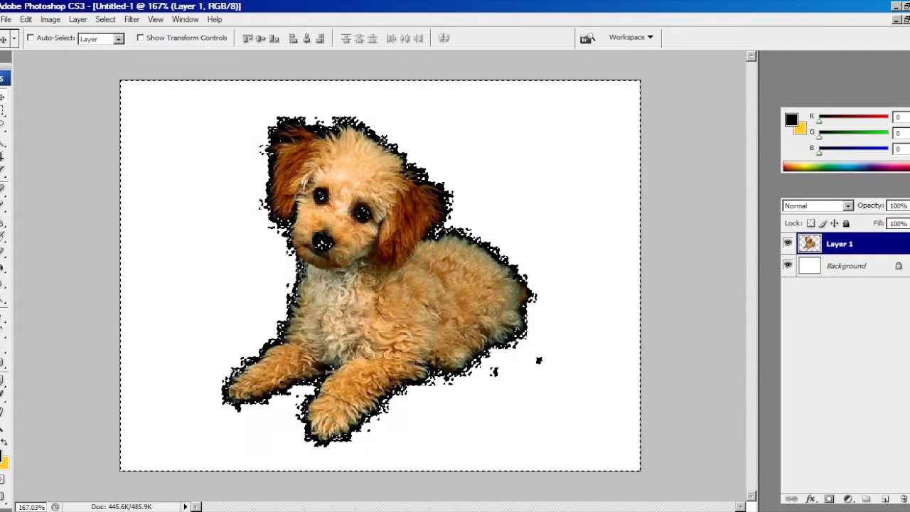
Undo the background deletion on Layer 1 and clear the selection
left_click(3, 110)
left_click(149, 105)
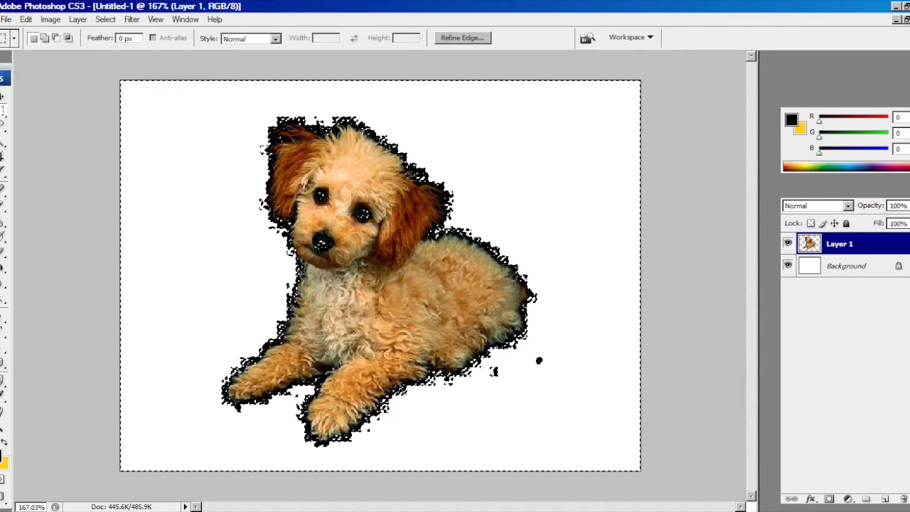
key("ctrl+alt+z")
key("ctrl+alt+z")
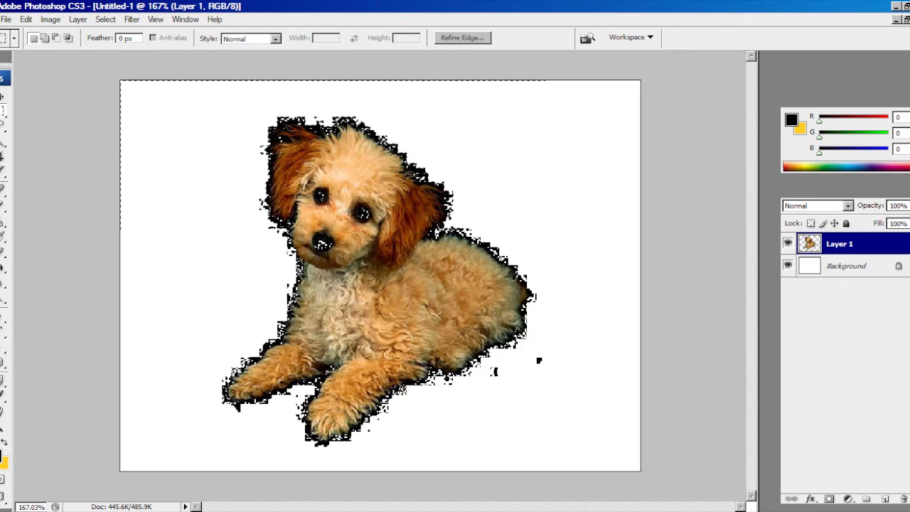
key("ctrl+d")
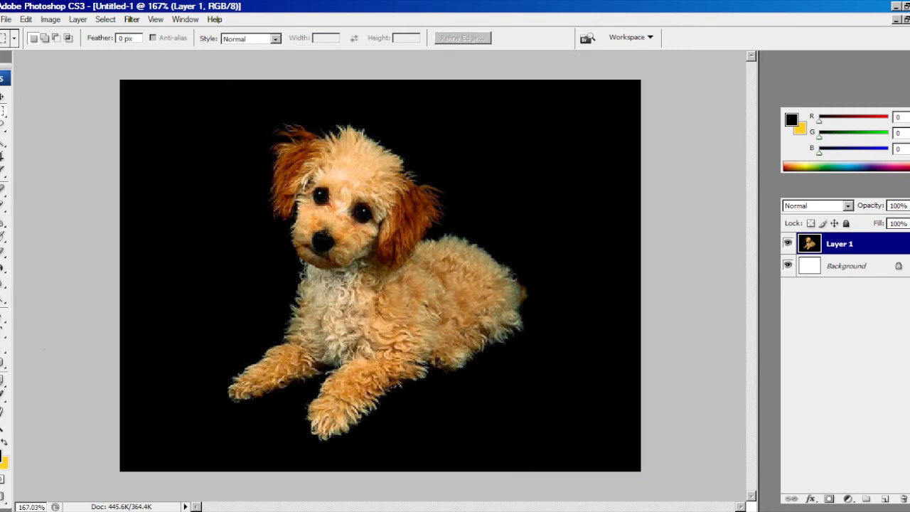
Try a Color Range selection of the black background with fuzziness 76, and deselect it
left_click(105, 19)
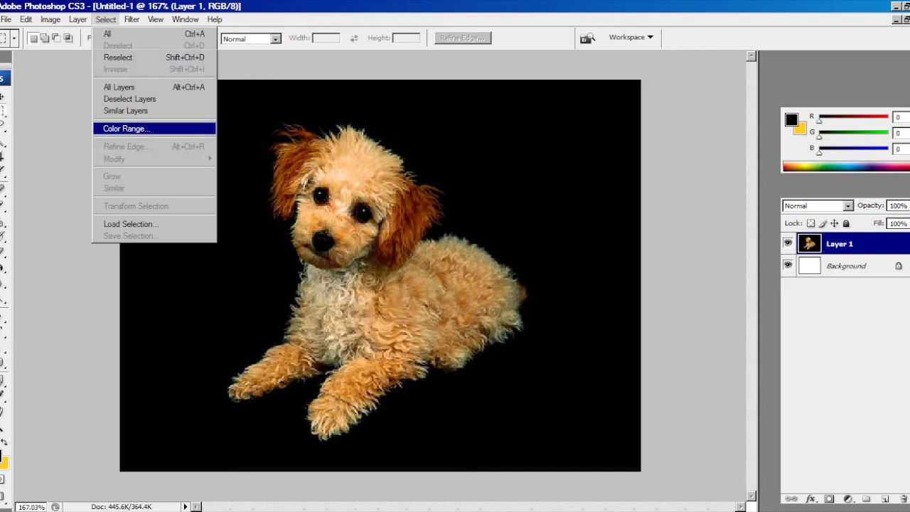
left_click(125, 129)
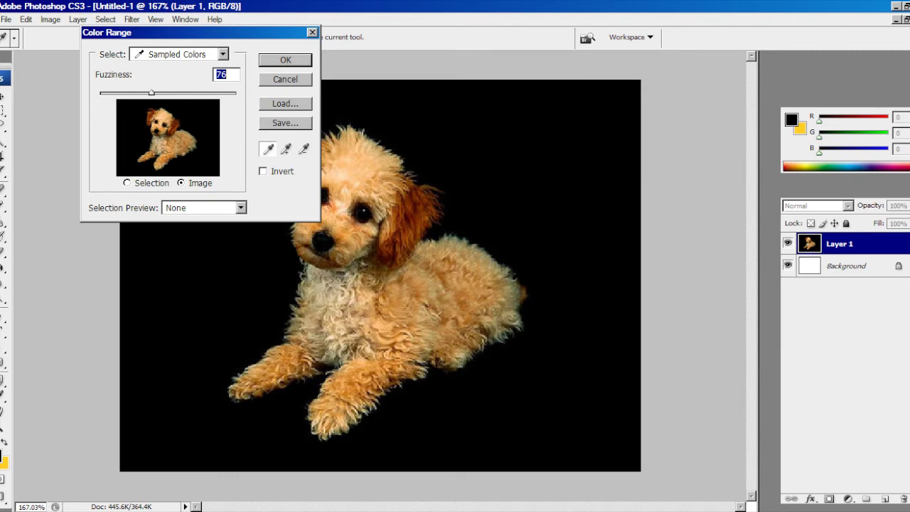
key("Return")
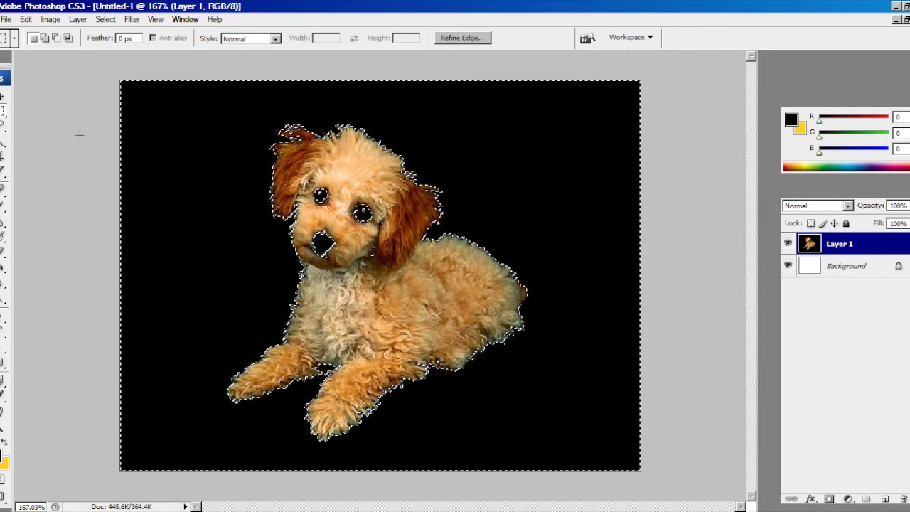
key("ctrl+d")
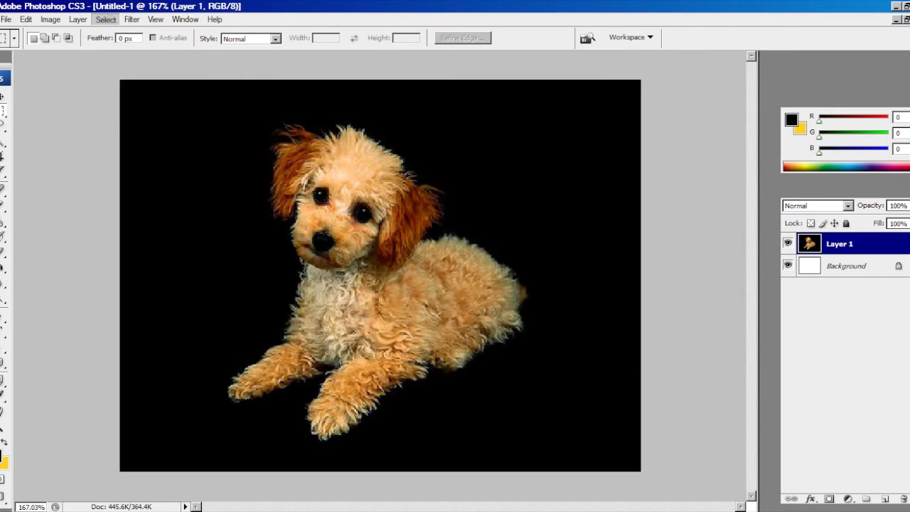
Select the black background by Color Range using sampled colors and fuzziness 51
left_click(106, 19)
left_click(126, 128)
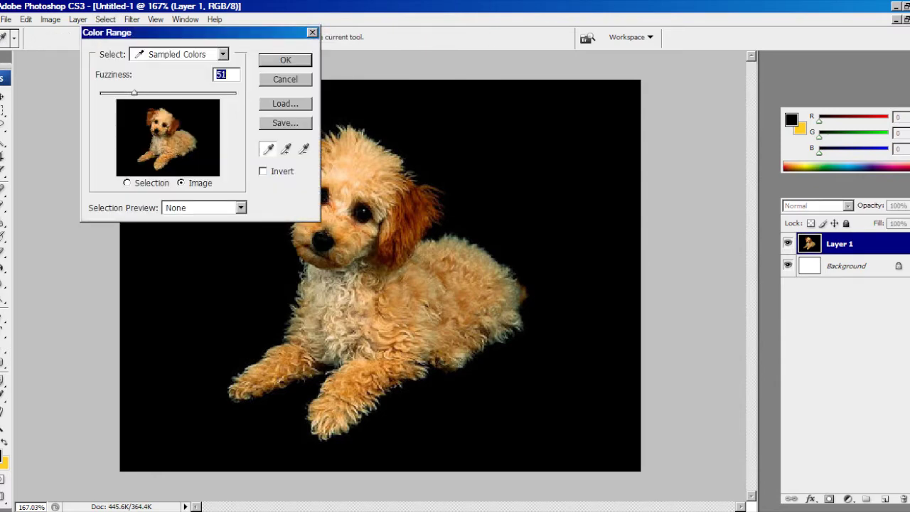
key("Return")
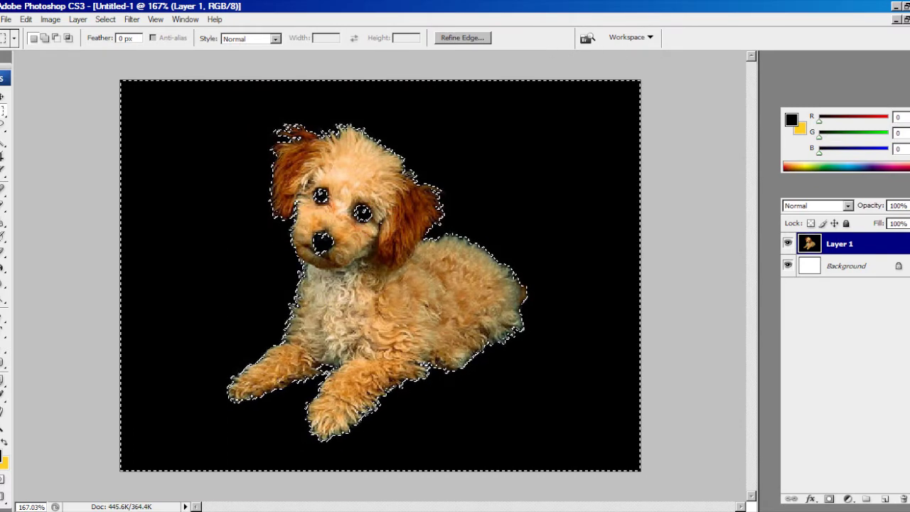
Subtract the dog's eyes and nose from the selection, and delete the selected black background from Layer 1
key("alt")
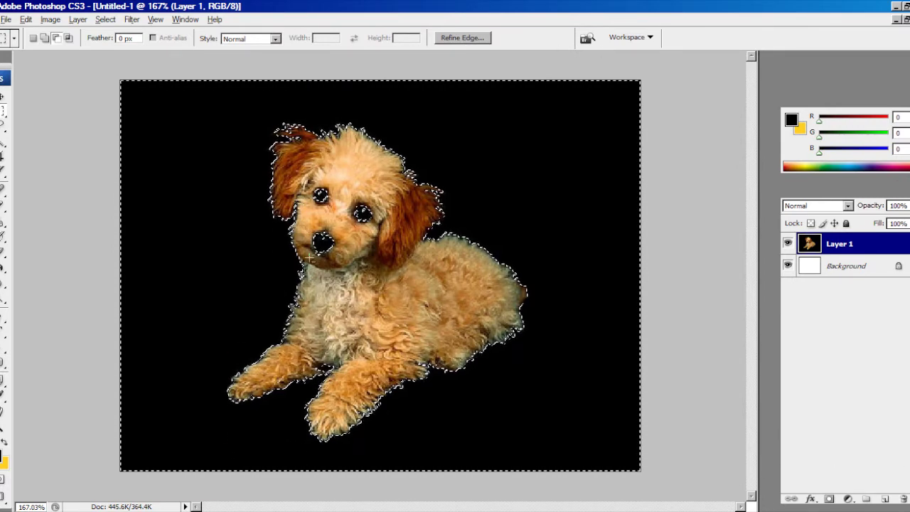
left_click_drag(329, 229, 385, 178)
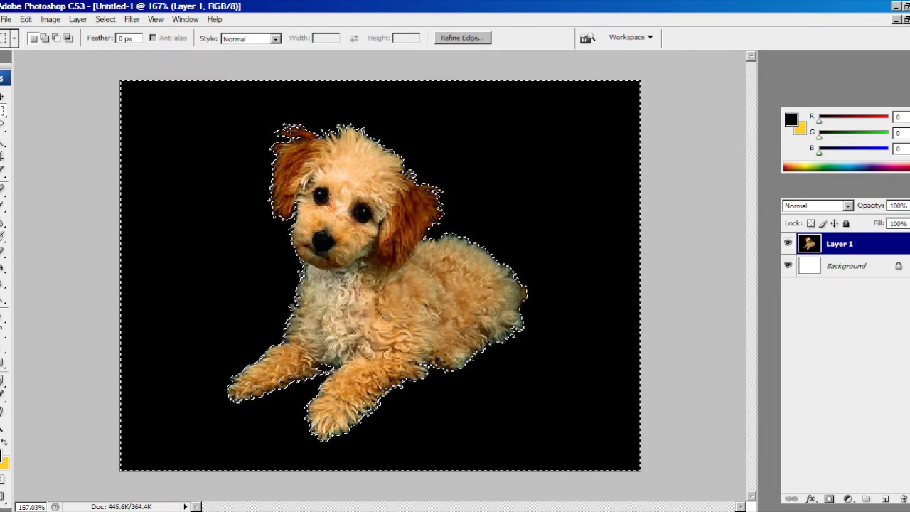
key("Delete")
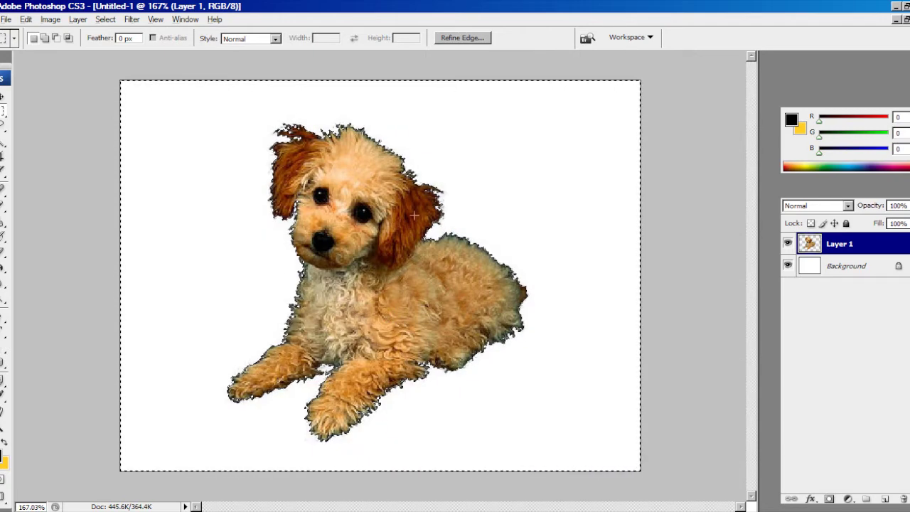
key("ctrl+d")
Fill the Background layer with the black foreground color
scroll(243, 188, "down", 4)
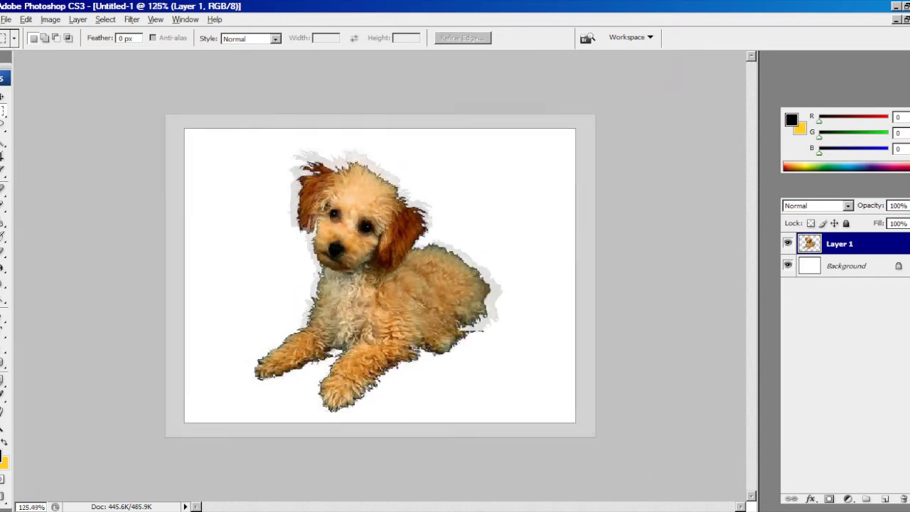
scroll(230, 249, "down", 2)
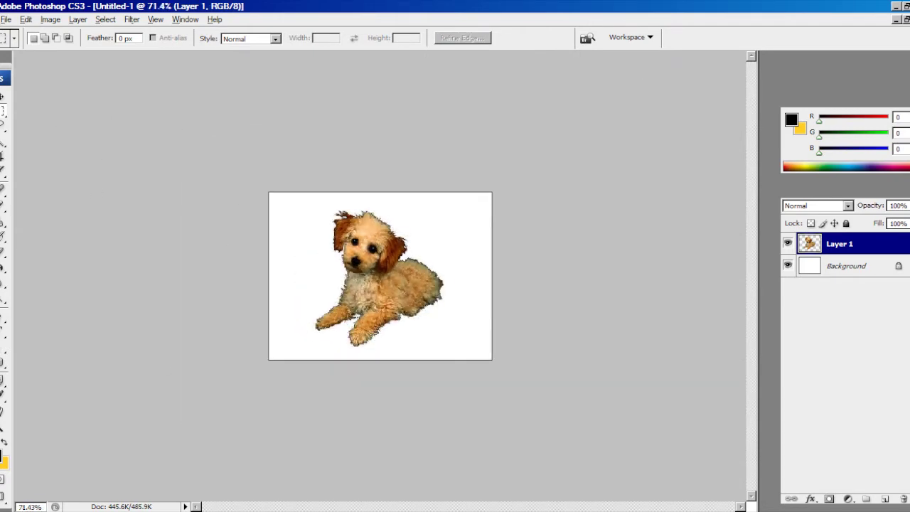
double_click(27, 507)
type("100")
key("Return")
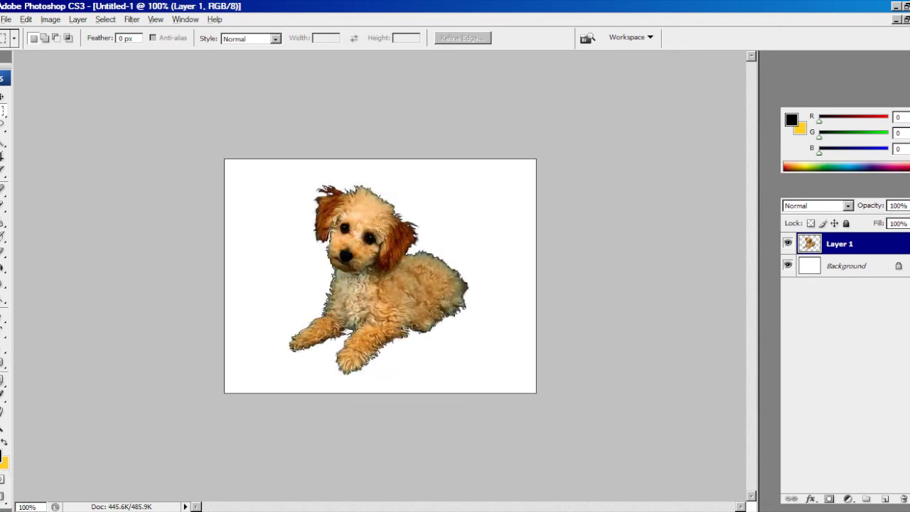
key("alt+bracketleft")
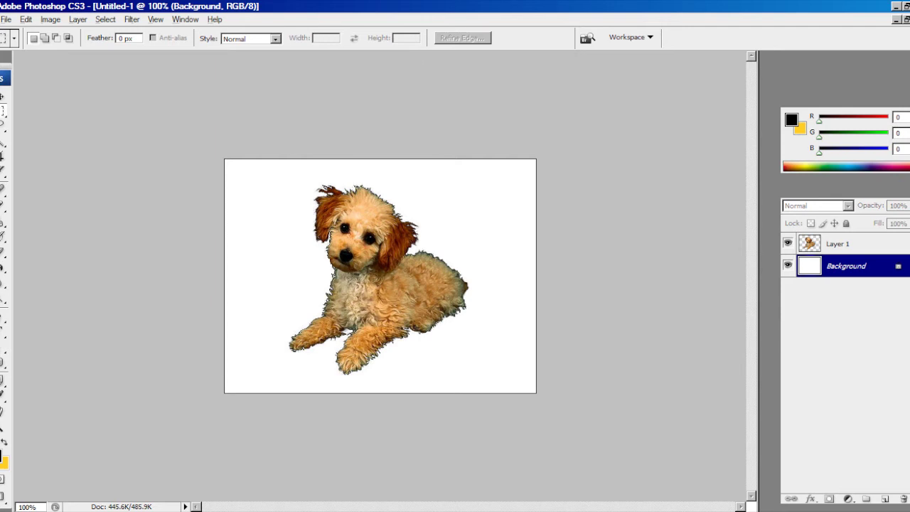
left_click(3, 283)
left_click(3, 268)
key("alt+BackSpace")
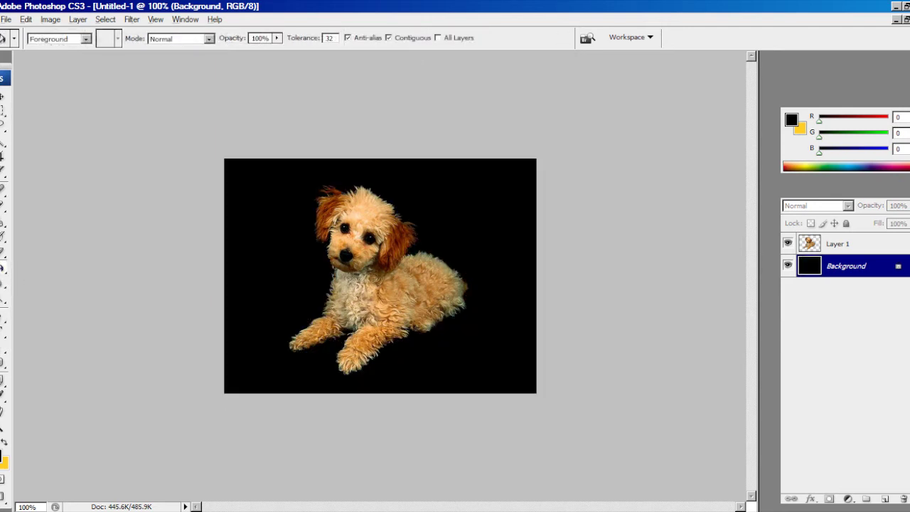
Convert the Background layer into a regular layer named Layer 0
right_click(874, 267)
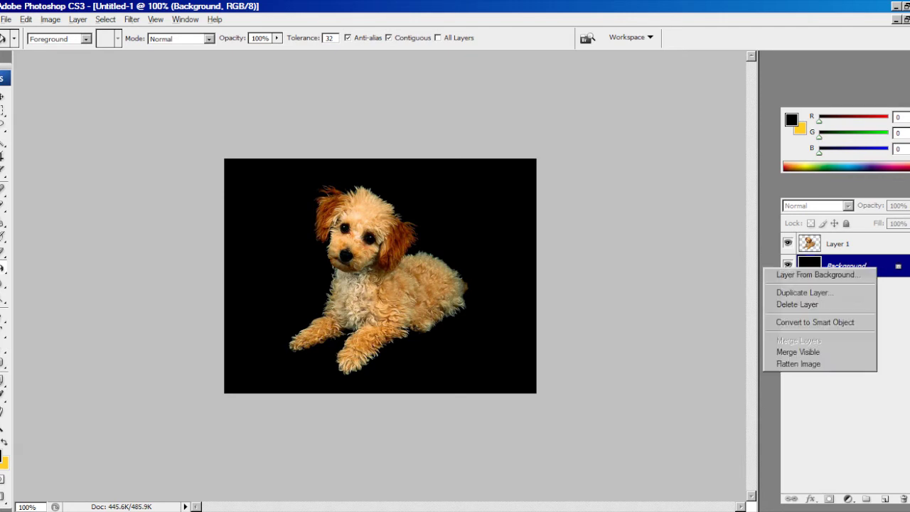
left_click(810, 272)
key("Return")
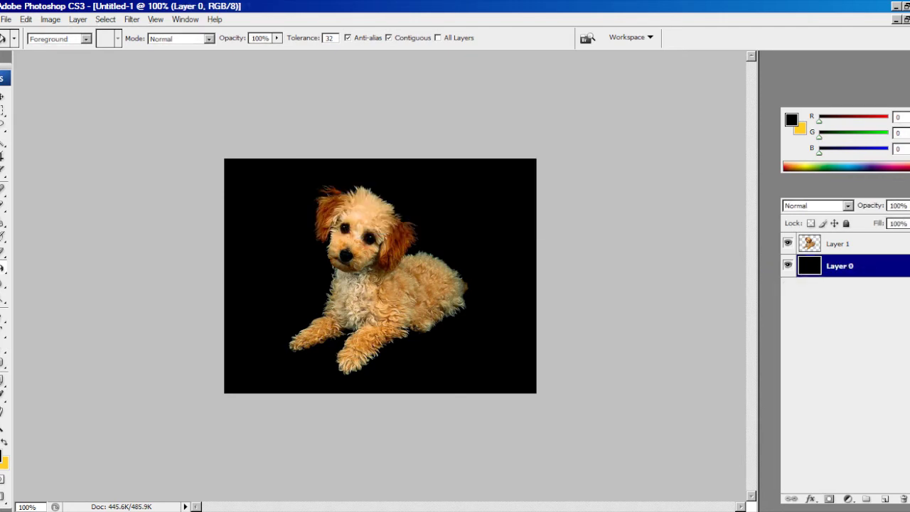
Apply a black-to-white linear Gradient Overlay to Layer 0 at 90° with 100% opacity and scale
right_click(843, 266)
left_click(832, 266)
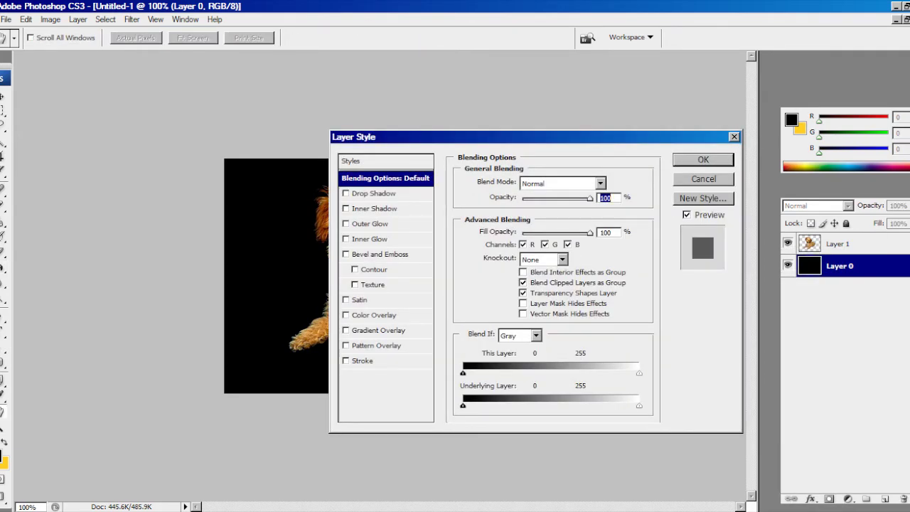
left_click(378, 330)
left_click_drag(497, 136, 675, 142)
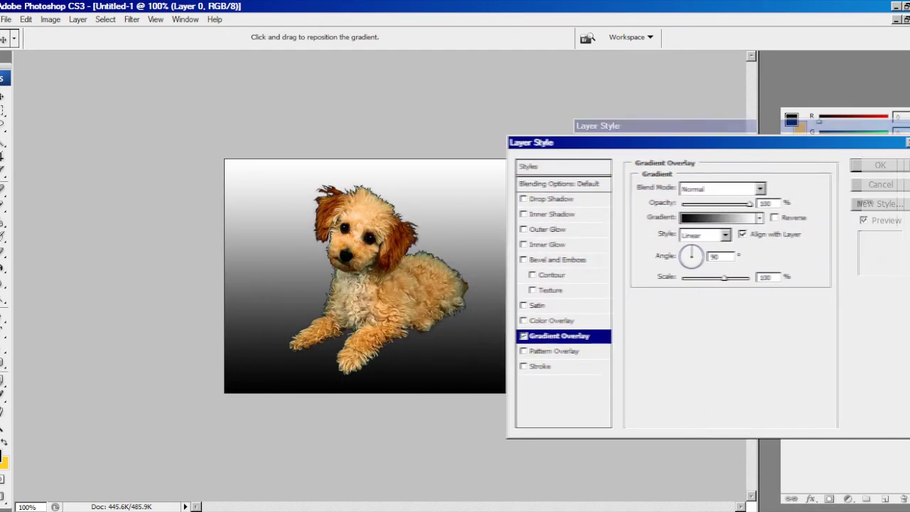
key("Return")
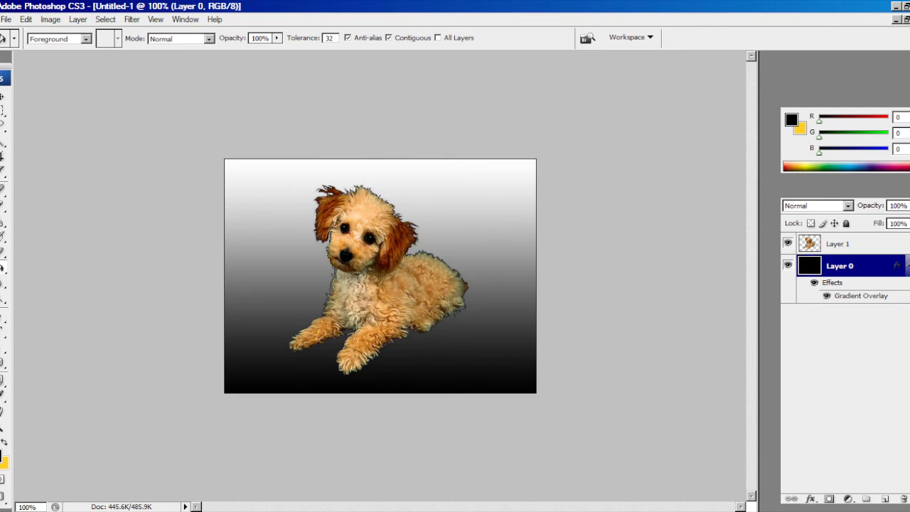
Blur the dog's jagged edge on Layer 1 along the outer ear, muzzle and upper chest using a 13 px Blur tool at 50% strength
left_click(4, 125)
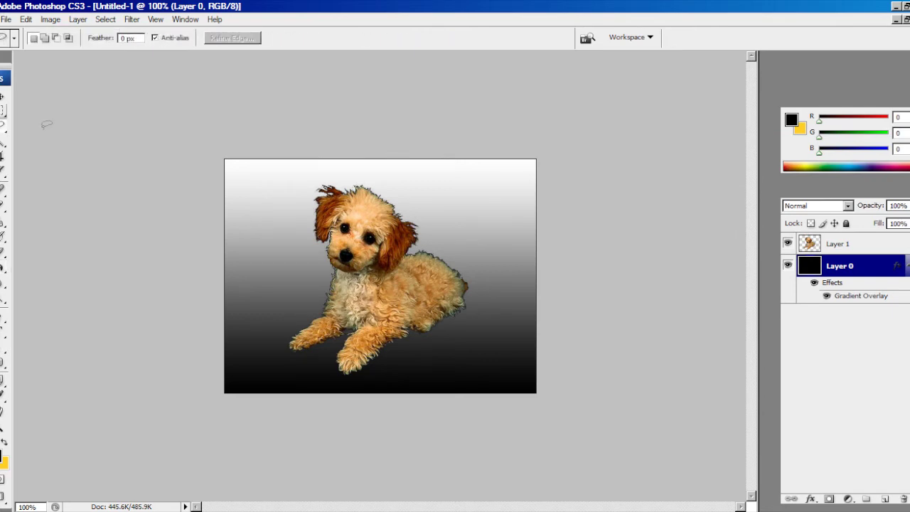
scroll(219, 178, "up", 4)
scroll(369, 240, "up", 6)
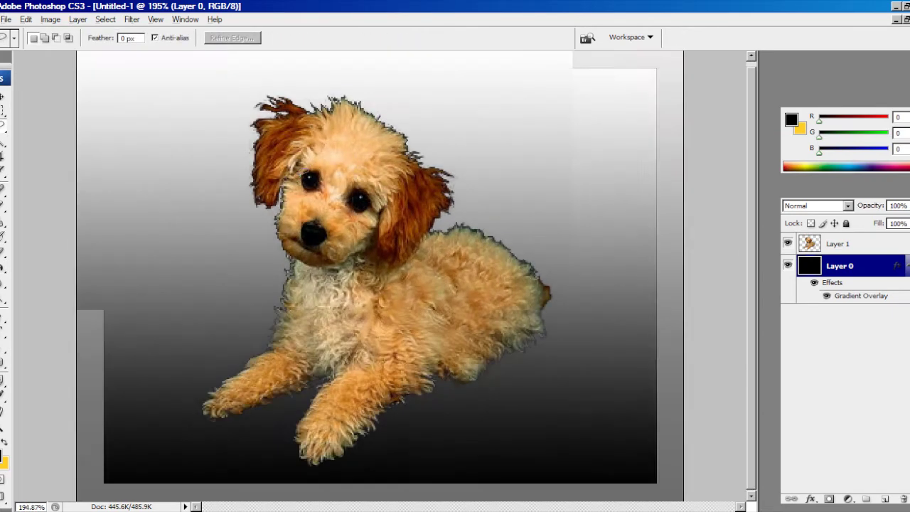
key("alt+bracketright")
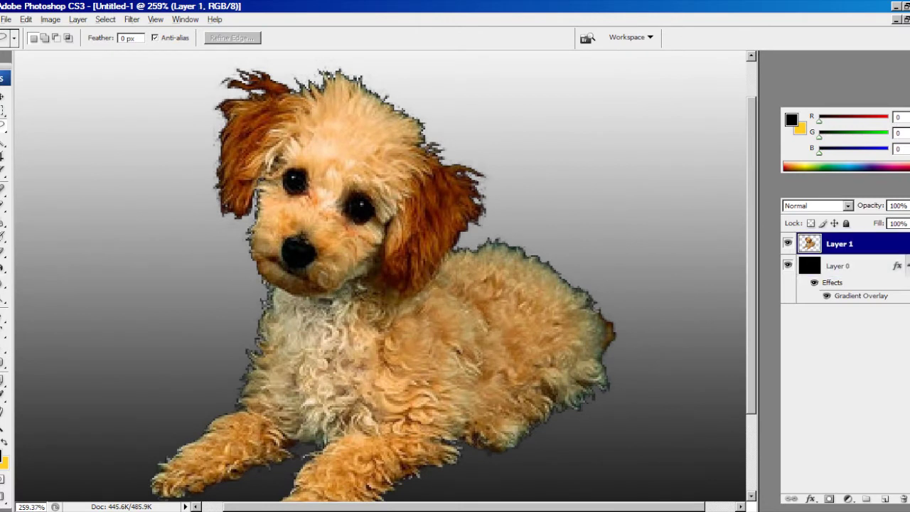
left_click(3, 283)
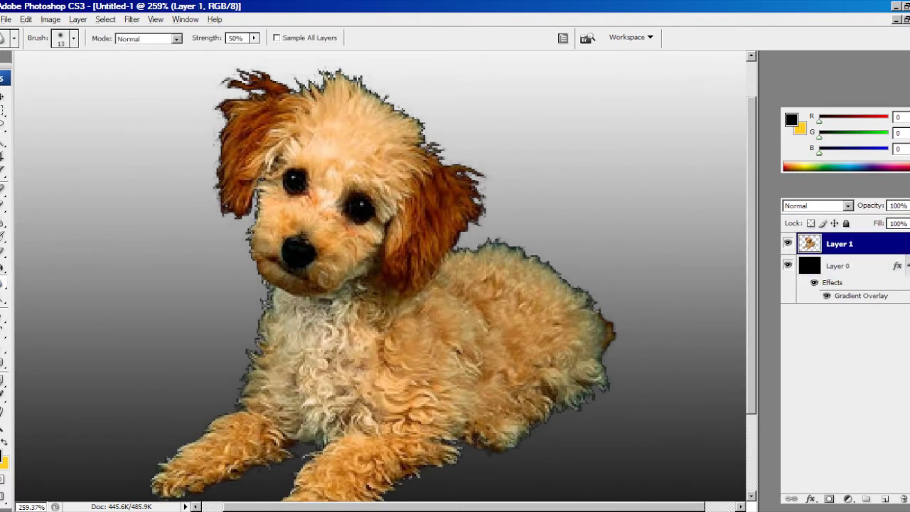
scroll(191, 209, "up", 10)
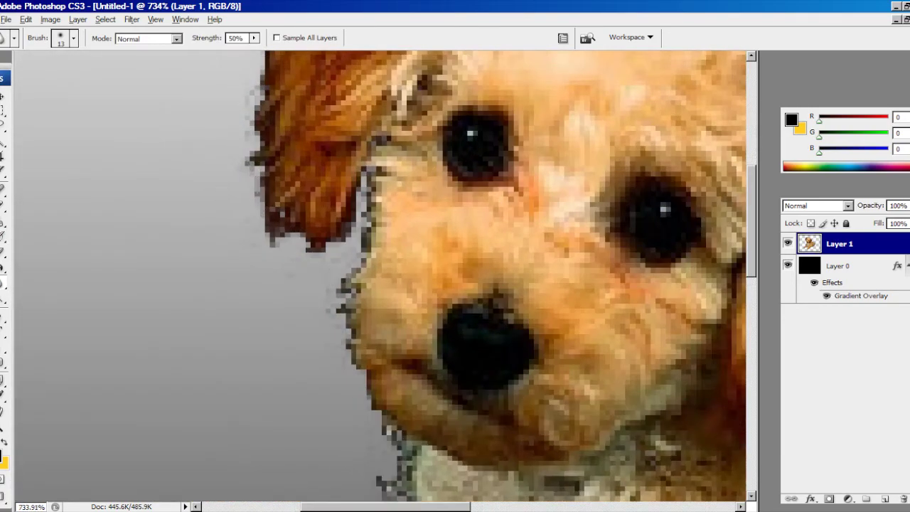
mouse_move(249, 183)
left_mouse_down()
mouse_move(243, 258)
mouse_move(284, 263)
mouse_move(297, 247)
mouse_move(291, 253)
mouse_move(308, 276)
mouse_move(338, 261)
mouse_move(363, 231)
mouse_move(371, 172)
mouse_move(312, 320)
mouse_move(329, 329)
mouse_move(336, 322)
mouse_move(350, 371)
mouse_move(398, 462)
left_mouse_up()
scroll(389, 458, "down", 2)
scroll(402, 402, "down", 2)
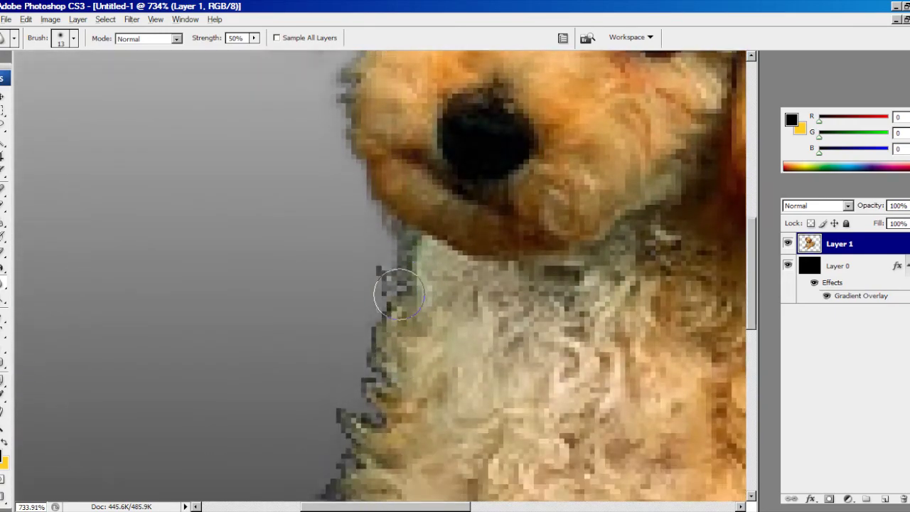
mouse_move(386, 294)
left_mouse_down()
mouse_move(370, 266)
mouse_move(354, 319)
mouse_move(357, 351)
mouse_move(387, 364)
mouse_move(341, 380)
mouse_move(380, 404)
left_mouse_up()
Soften the rest of the dog's outline around the paws, back, tail, head and ears with the Blur tool
scroll(384, 401, "down", 4)
scroll(387, 388, "down", 1)
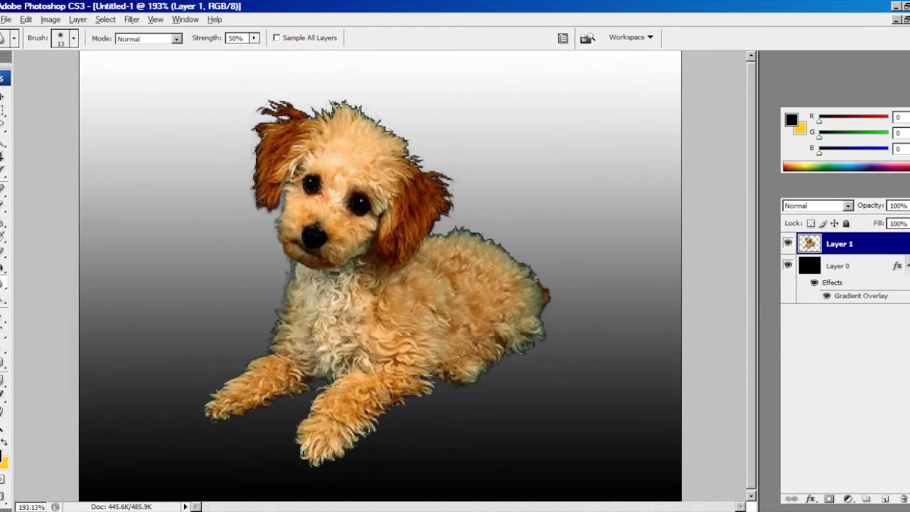
mouse_move(270, 330)
left_mouse_down()
mouse_move(200, 395)
mouse_move(219, 387)
mouse_move(203, 407)
mouse_move(224, 423)
mouse_move(314, 385)
mouse_move(306, 381)
mouse_move(328, 382)
mouse_move(292, 445)
mouse_move(333, 466)
mouse_move(320, 468)
mouse_move(381, 426)
mouse_move(371, 431)
mouse_move(381, 413)
mouse_move(421, 400)
mouse_move(432, 388)
mouse_move(424, 381)
mouse_move(463, 382)
mouse_move(508, 359)
left_mouse_up()
mouse_move(570, 324)
left_mouse_down()
mouse_move(522, 262)
mouse_move(527, 275)
mouse_move(471, 240)
mouse_move(509, 244)
mouse_move(521, 258)
mouse_move(482, 231)
mouse_move(447, 235)
mouse_move(465, 225)
mouse_move(439, 237)
mouse_move(450, 197)
mouse_move(432, 221)
mouse_move(455, 207)
mouse_move(440, 172)
mouse_move(458, 183)
mouse_move(402, 131)
mouse_move(305, 105)
mouse_move(374, 102)
mouse_move(385, 114)
mouse_move(356, 121)
mouse_move(373, 127)
mouse_move(379, 106)
mouse_move(393, 116)
mouse_move(383, 126)
mouse_move(418, 154)
mouse_move(313, 89)
mouse_move(329, 105)
mouse_move(263, 101)
mouse_move(250, 210)
mouse_move(282, 188)
mouse_move(258, 167)
left_mouse_up()
mouse_move(357, 92)
left_mouse_down()
mouse_move(304, 112)
mouse_move(346, 112)
mouse_move(240, 145)
left_mouse_up()
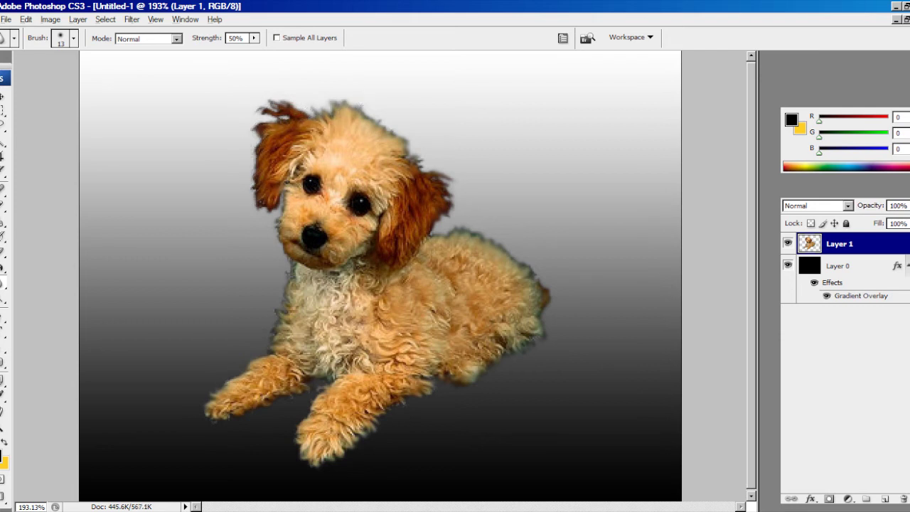
Add an Outer Glow to the dog on Layer 1 using Screen blend mode at 75% opacity, and fine-tune its size
left_click_drag(40, 506, 18, 506)
type("100")
key("Return")
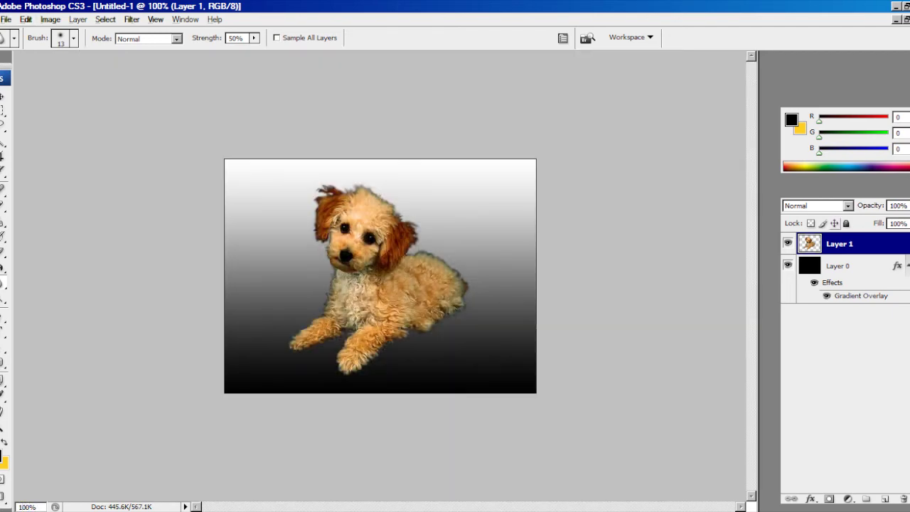
right_click(836, 244)
left_click(782, 262)
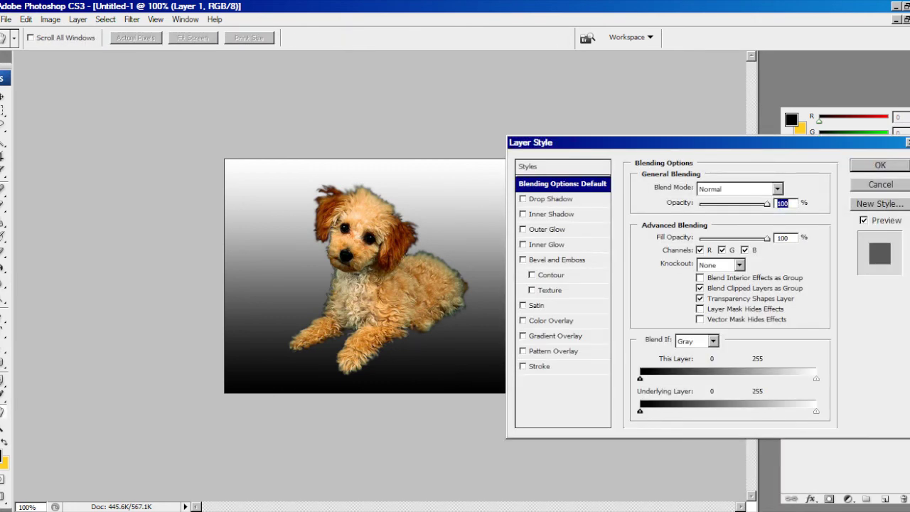
left_click(548, 229)
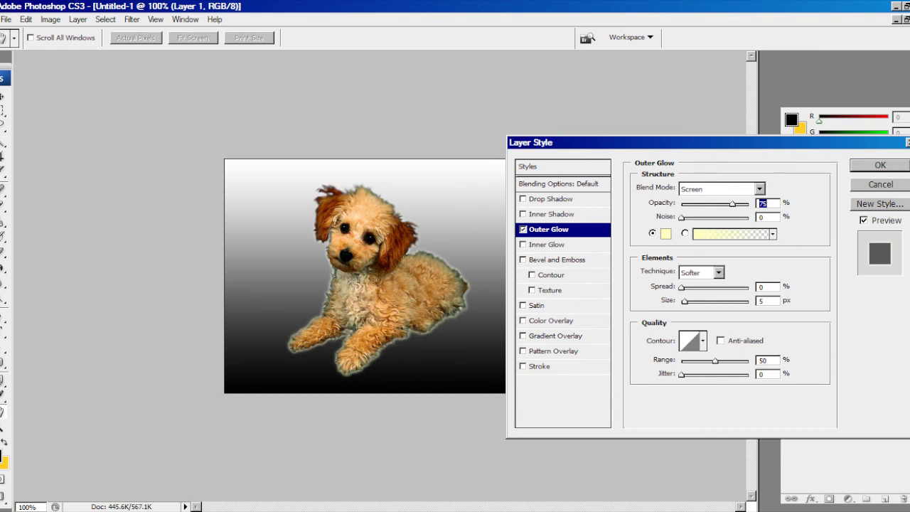
mouse_move(684, 301)
left_mouse_down()
mouse_move(699, 301)
mouse_move(685, 300)
left_mouse_up()
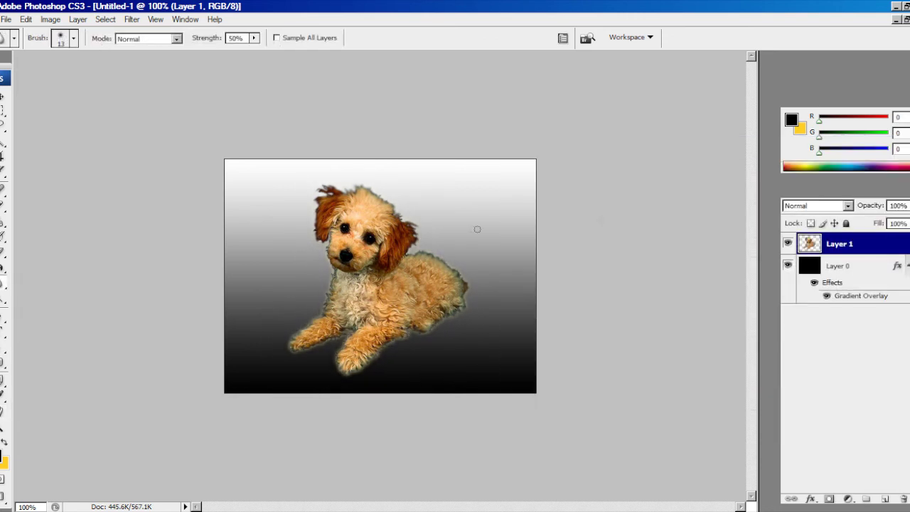